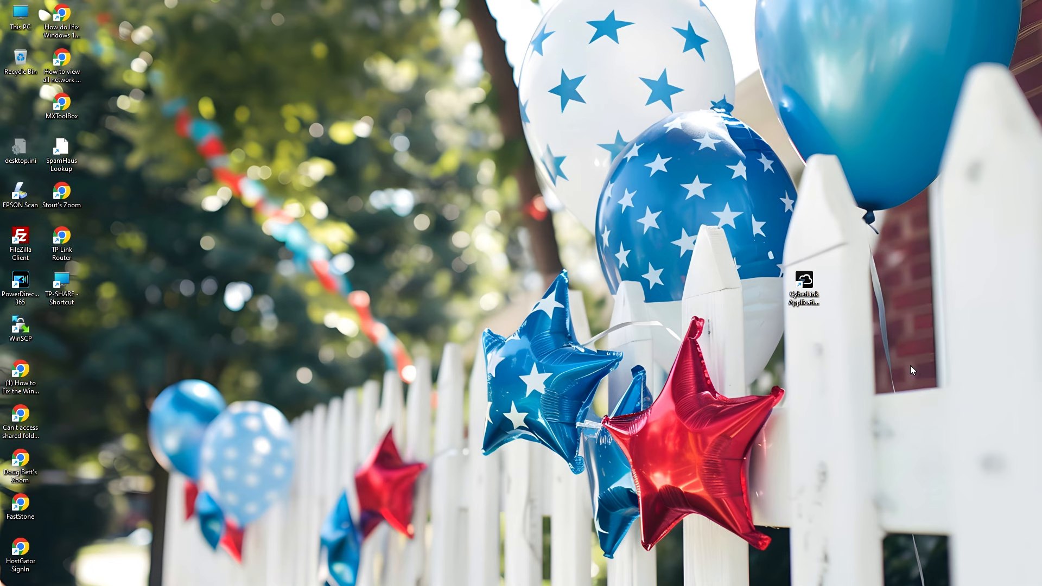
Open PowerDirector, check for program updates from its About information, and close the program.
{"action": "left_click", "coordinate": [807, 303]}
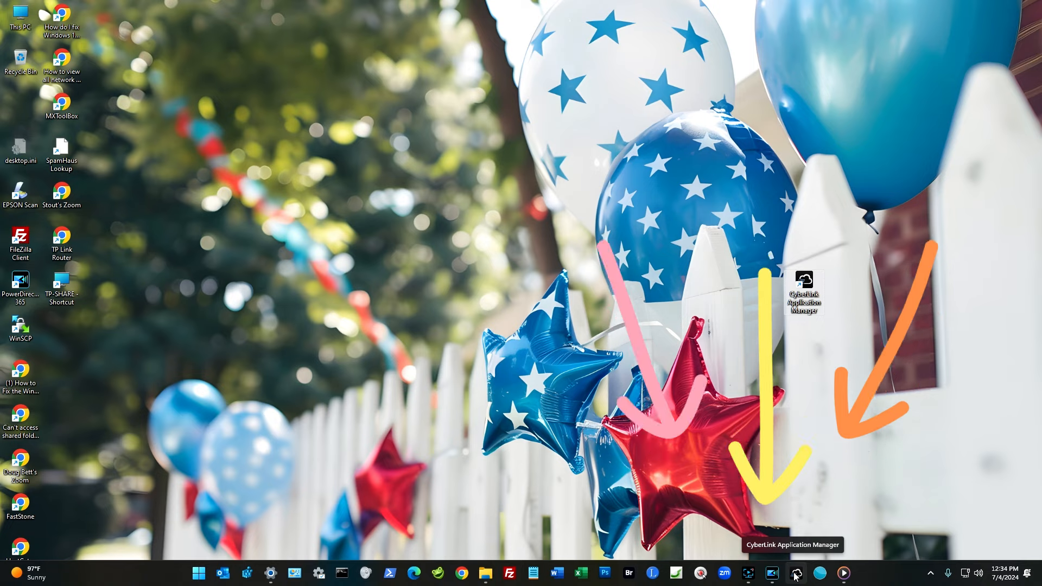
{"action": "left_click", "coordinate": [771, 573]}
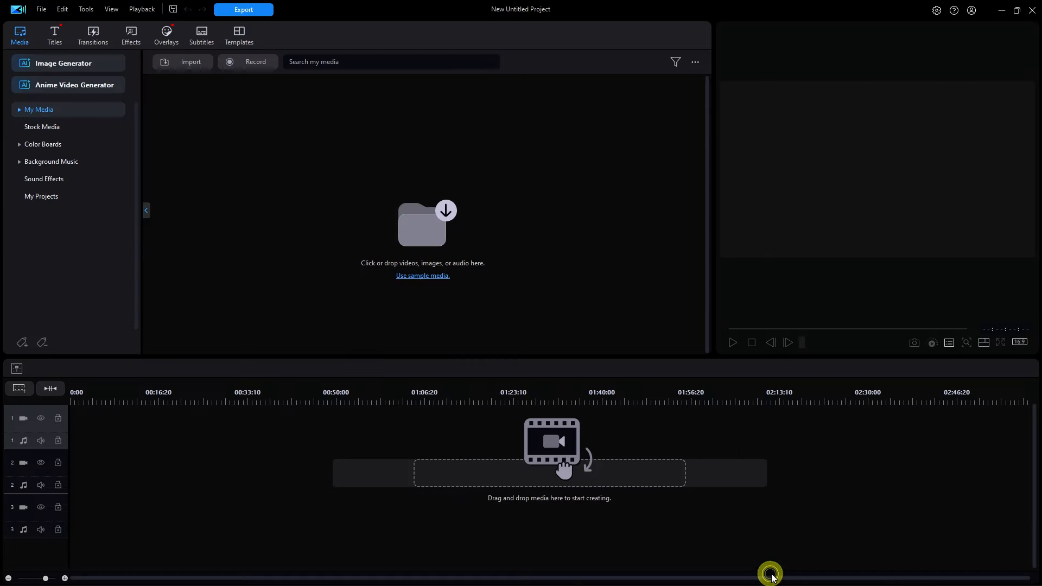
{"action": "left_click", "coordinate": [14, 11]}
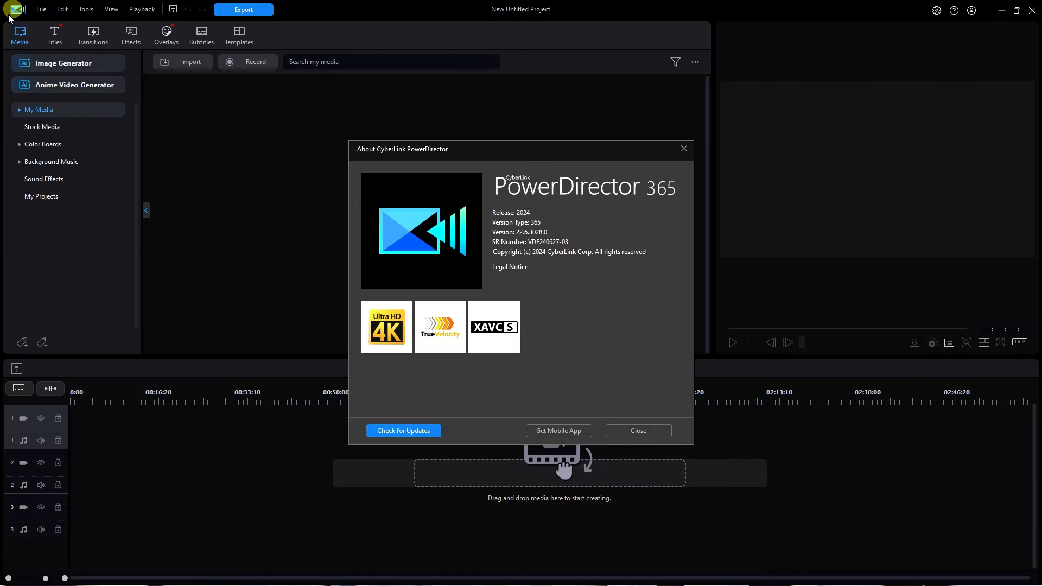
{"action": "left_click", "coordinate": [406, 434]}
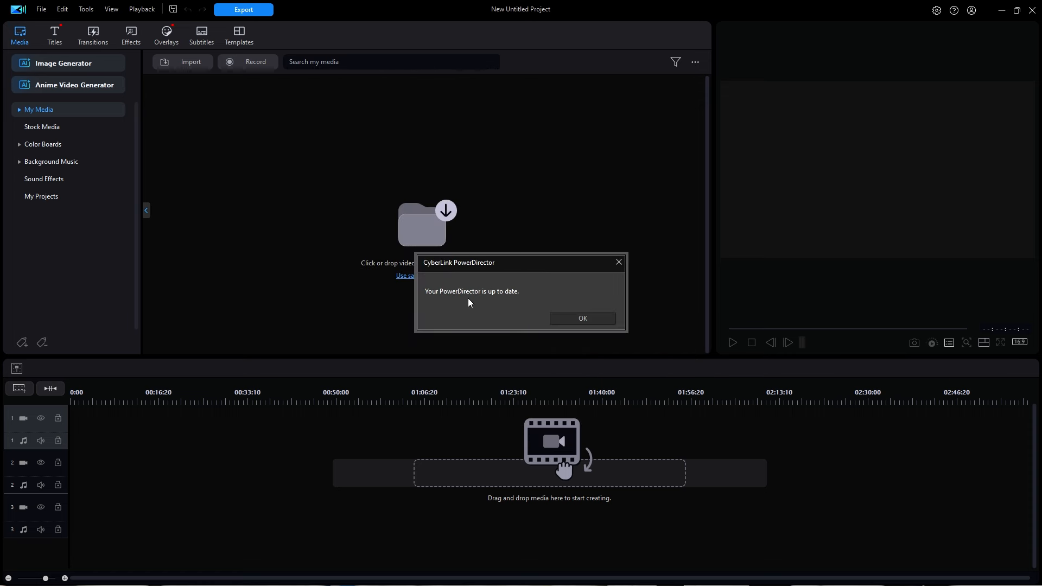
{"action": "left_click", "coordinate": [582, 319]}
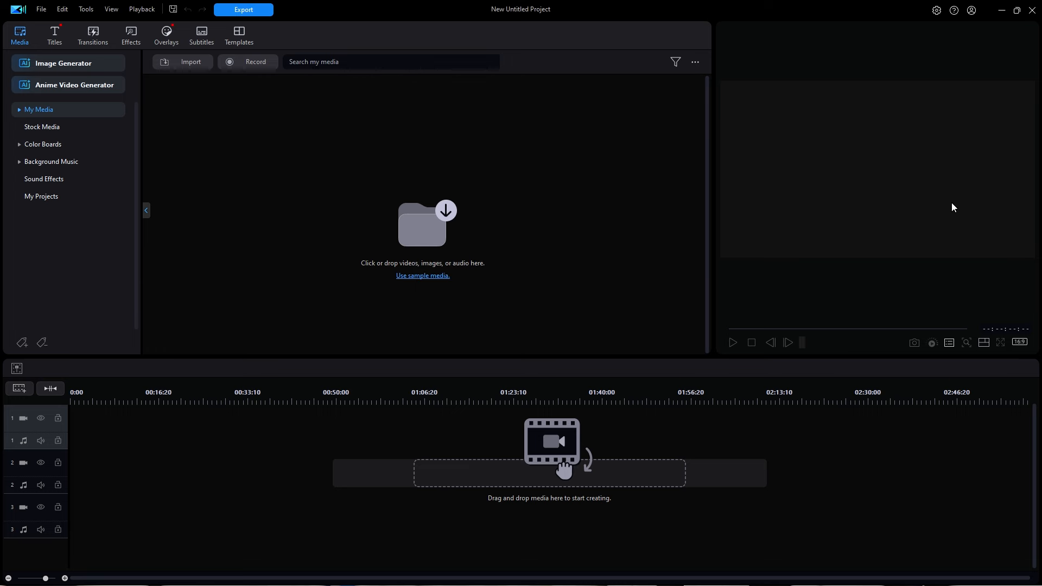
{"action": "left_click", "coordinate": [1031, 11]}
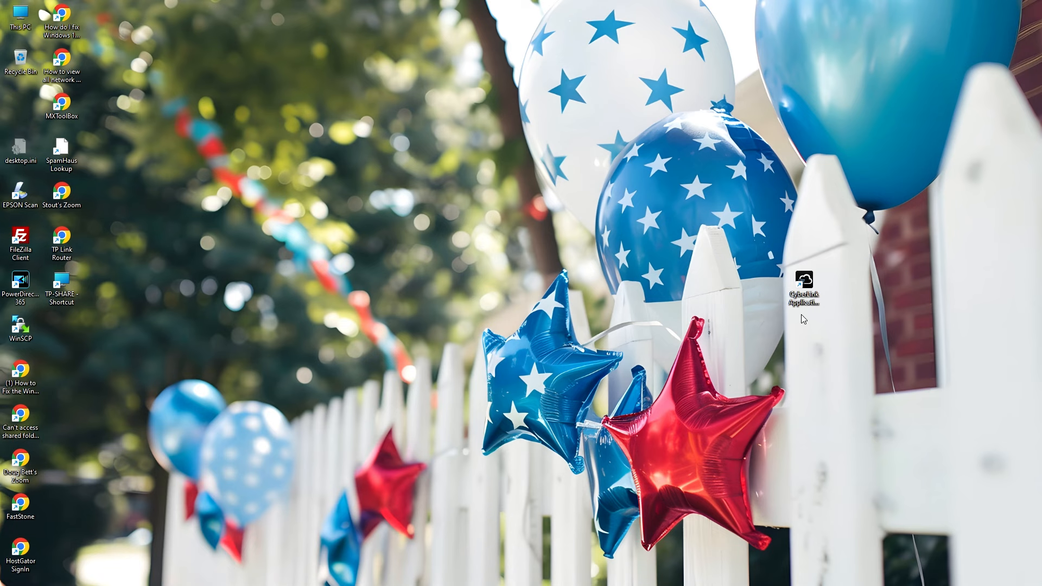
Launch PowerDirector 365 and start a new project with the 16:9 aspect ratio.
{"action": "left_click", "coordinate": [810, 305]}
{"action": "double_click", "coordinate": [811, 304]}
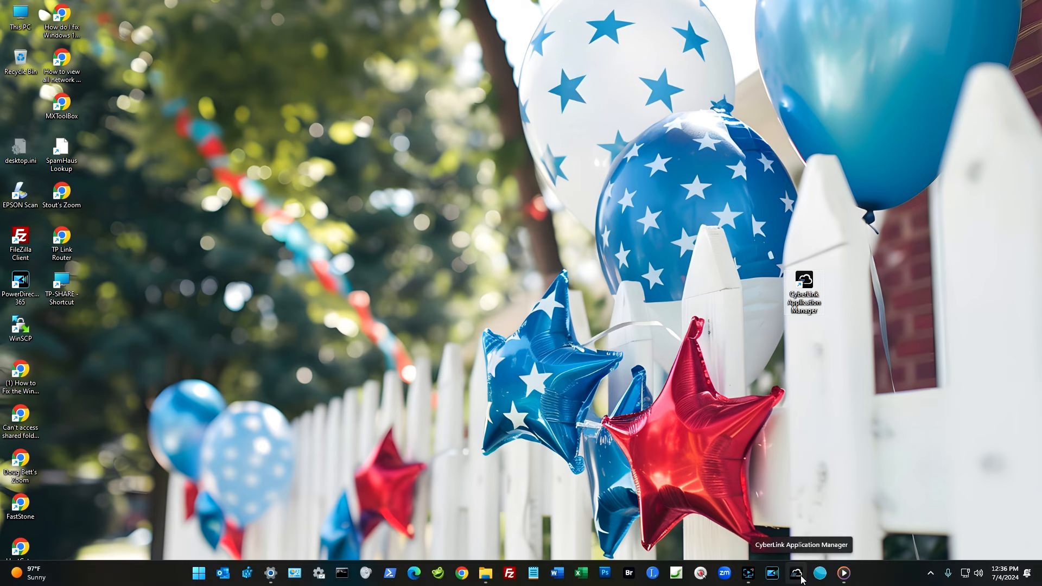
{"action": "left_click", "coordinate": [775, 574]}
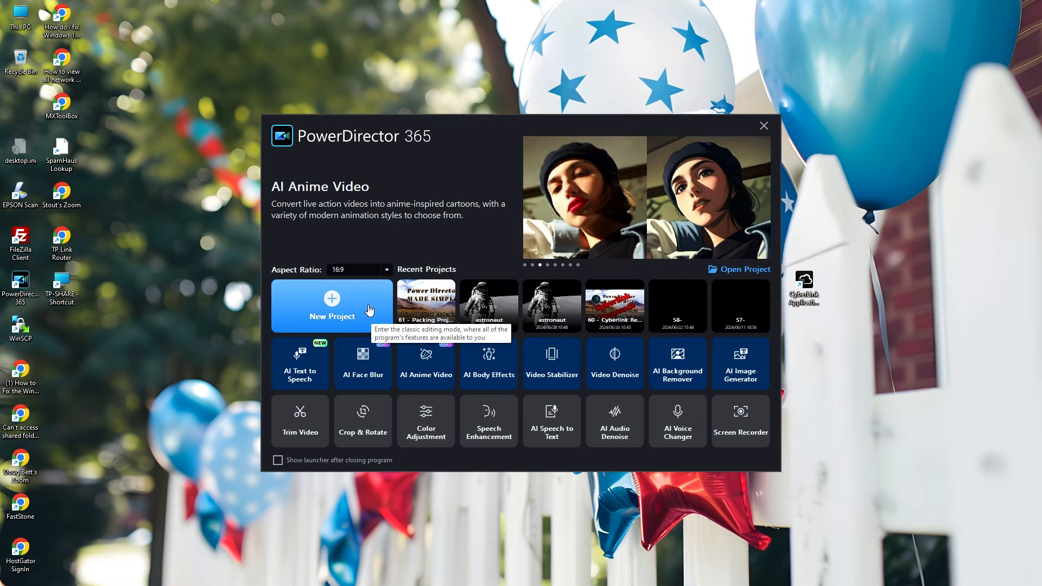
{"action": "left_click", "coordinate": [369, 310]}
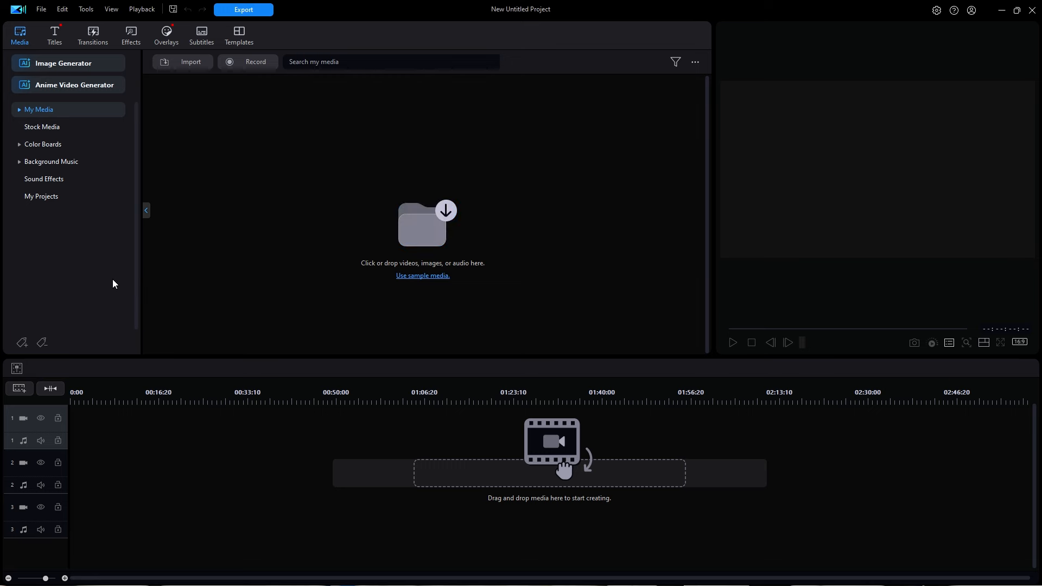
Place the Daily 08 title from the What's New category at the start of video track 1.
{"action": "left_click", "coordinate": [55, 36]}
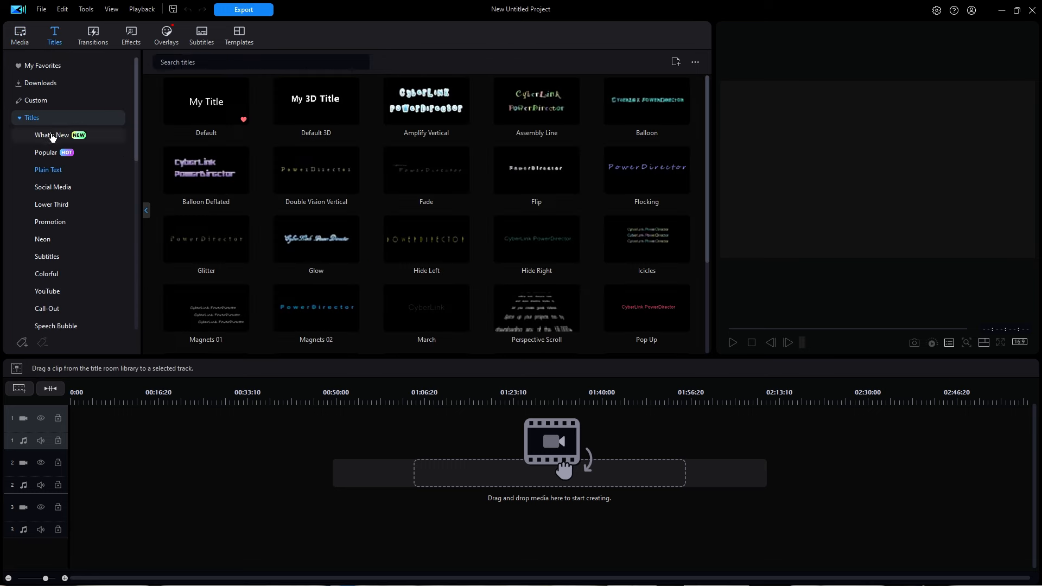
{"action": "left_click", "coordinate": [52, 137]}
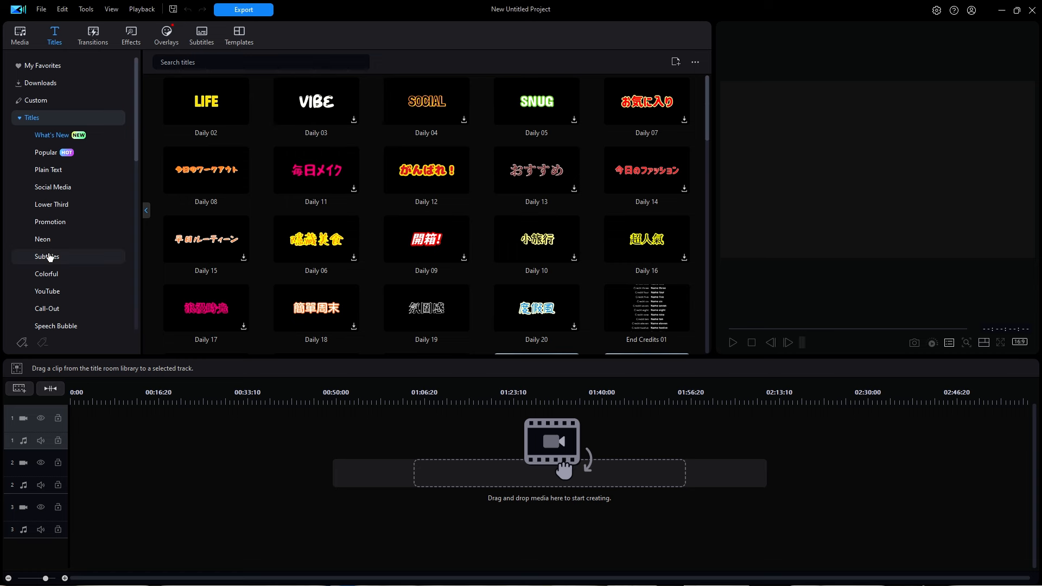
{"action": "left_click", "coordinate": [52, 292]}
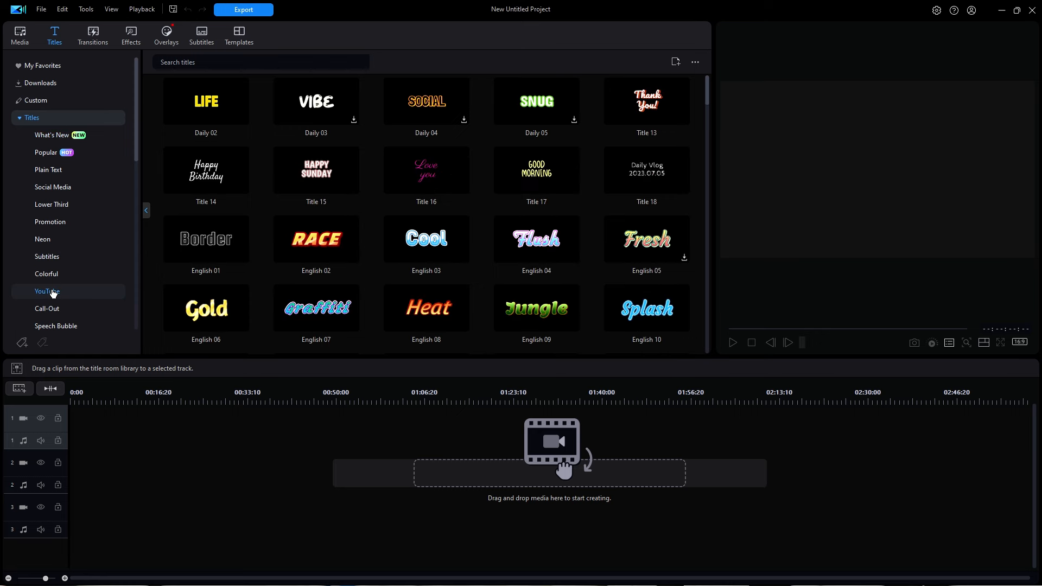
{"action": "left_click", "coordinate": [55, 136]}
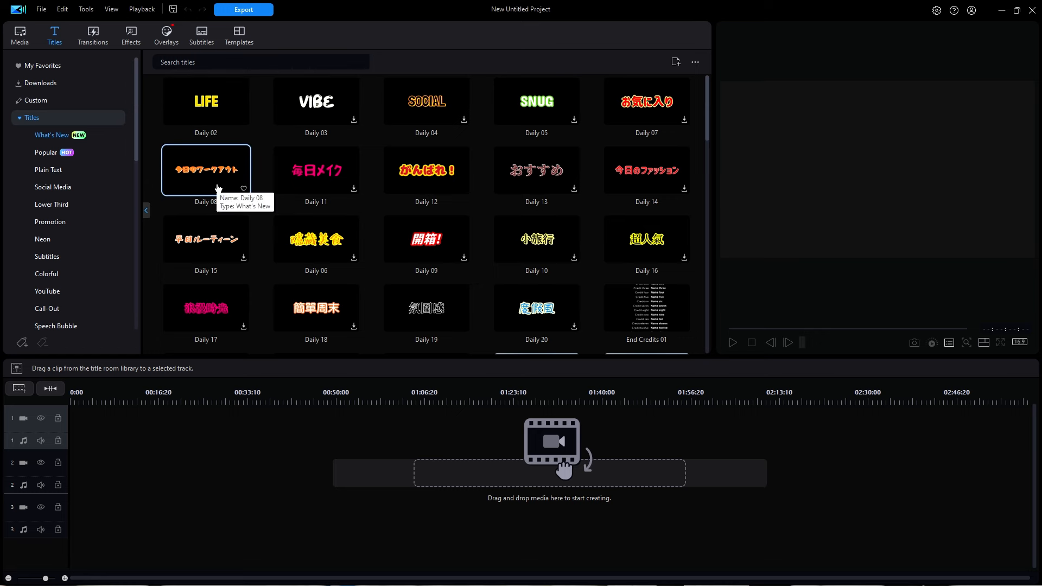
{"action": "left_click_drag", "start_coordinate": [218, 188], "coordinate": [83, 419]}
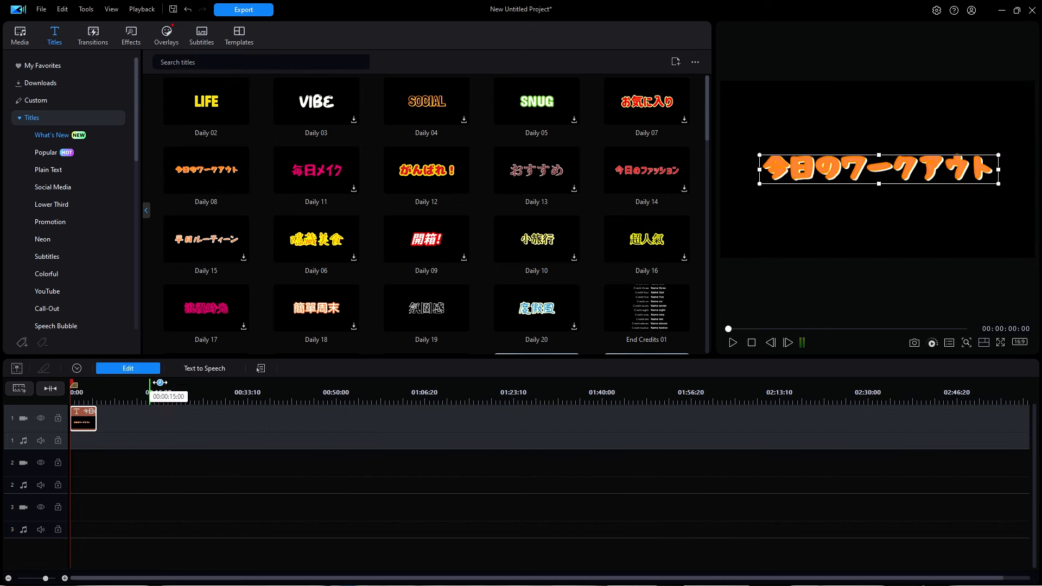
{"action": "left_click_drag", "start_coordinate": [146, 392], "coordinate": [398, 394]}
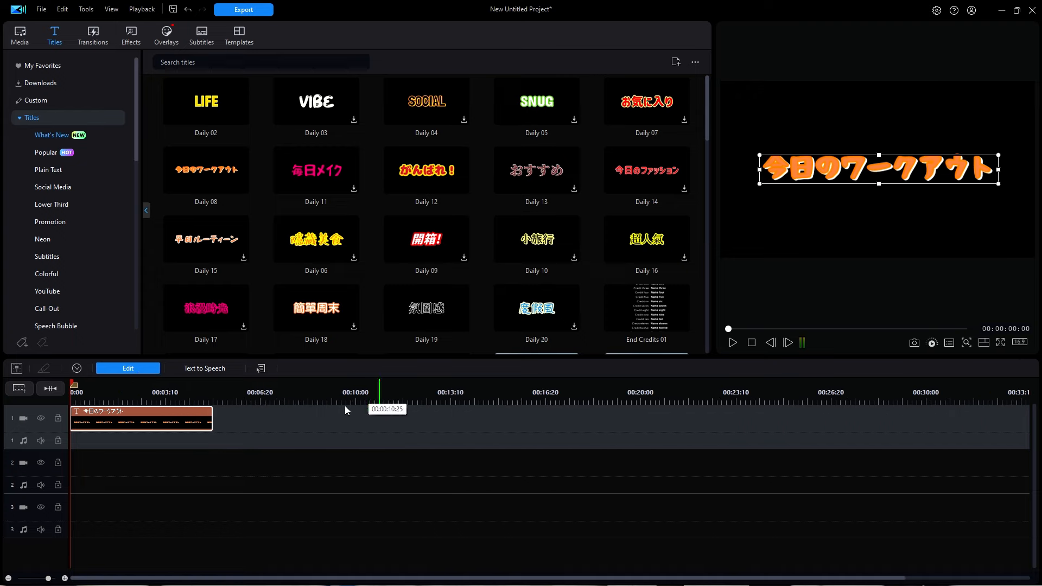
Open the Daily 08 title clip for advanced editing and filter its font choices to English.
{"action": "double_click", "coordinate": [141, 414]}
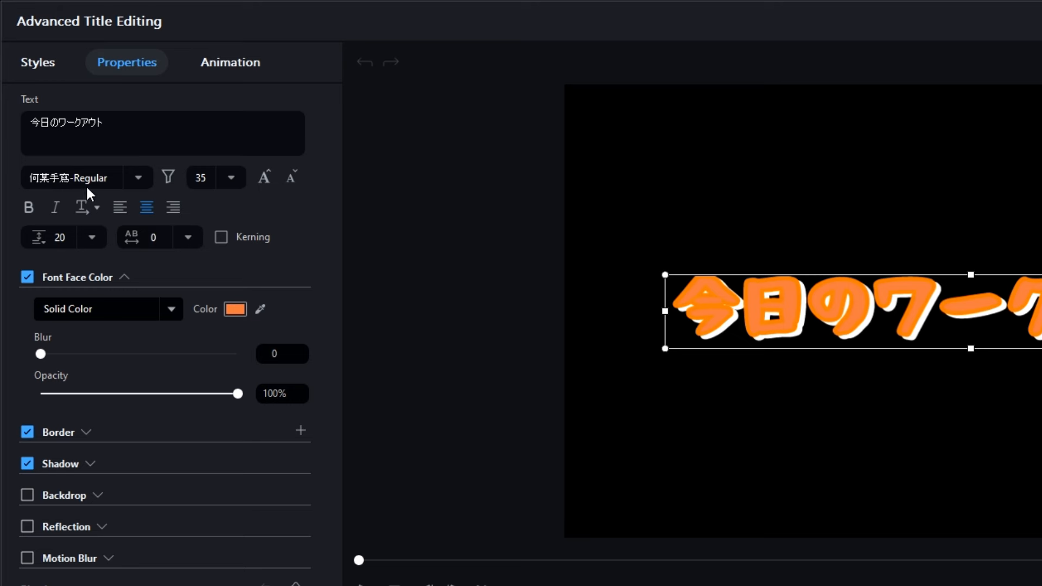
{"action": "left_click", "coordinate": [138, 179]}
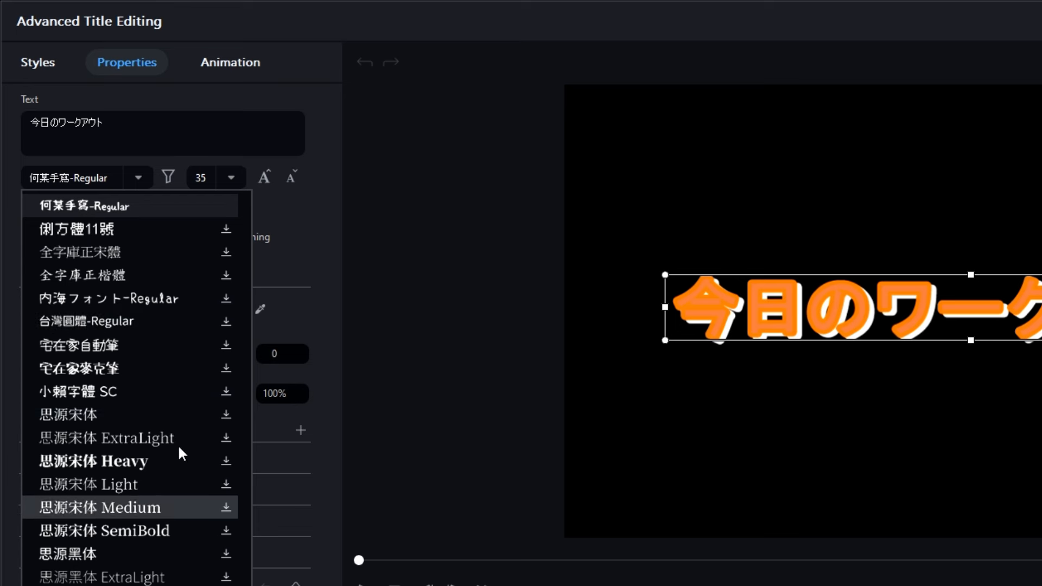
{"action": "left_click", "coordinate": [324, 208]}
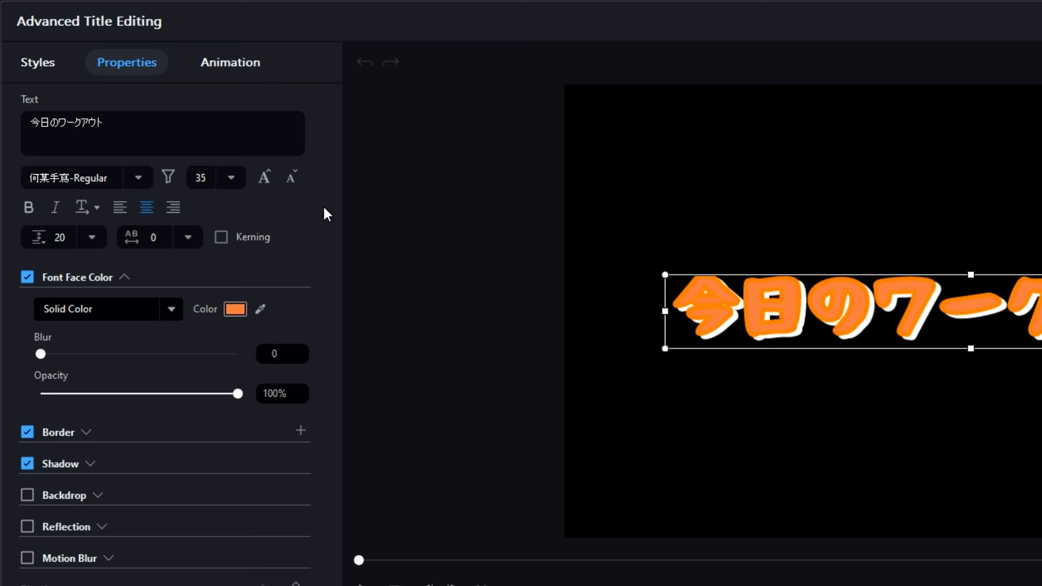
{"action": "left_click", "coordinate": [168, 177]}
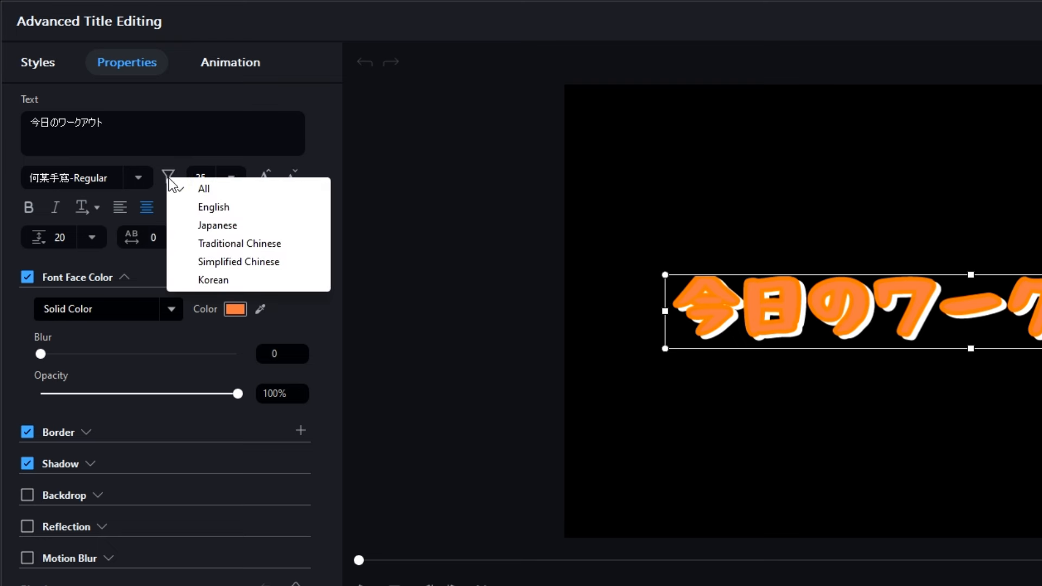
{"action": "left_click", "coordinate": [222, 208]}
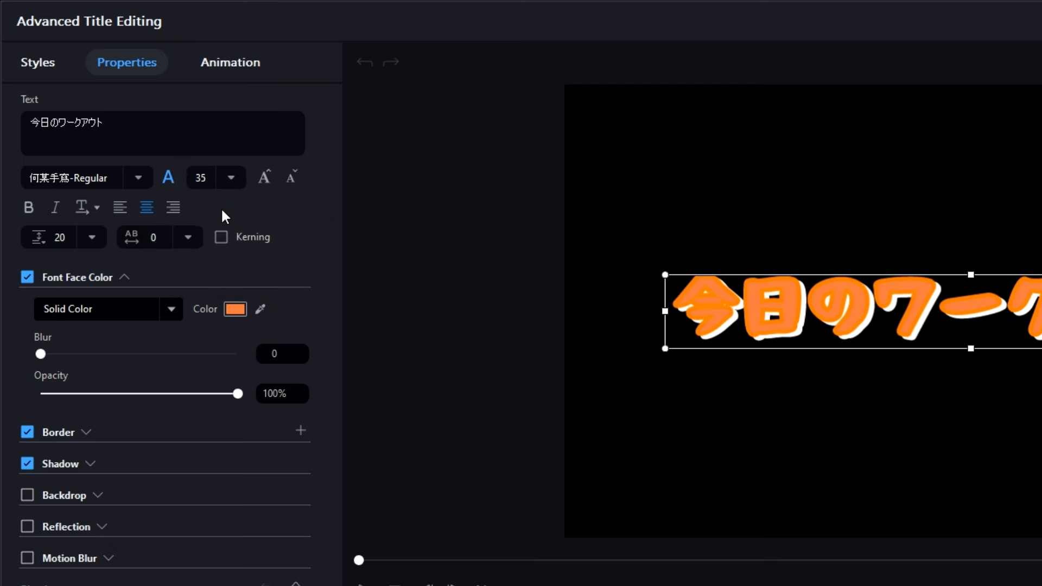
Set the title's font to Arial and replace its Japanese text with TEST.
{"action": "left_click", "coordinate": [139, 179]}
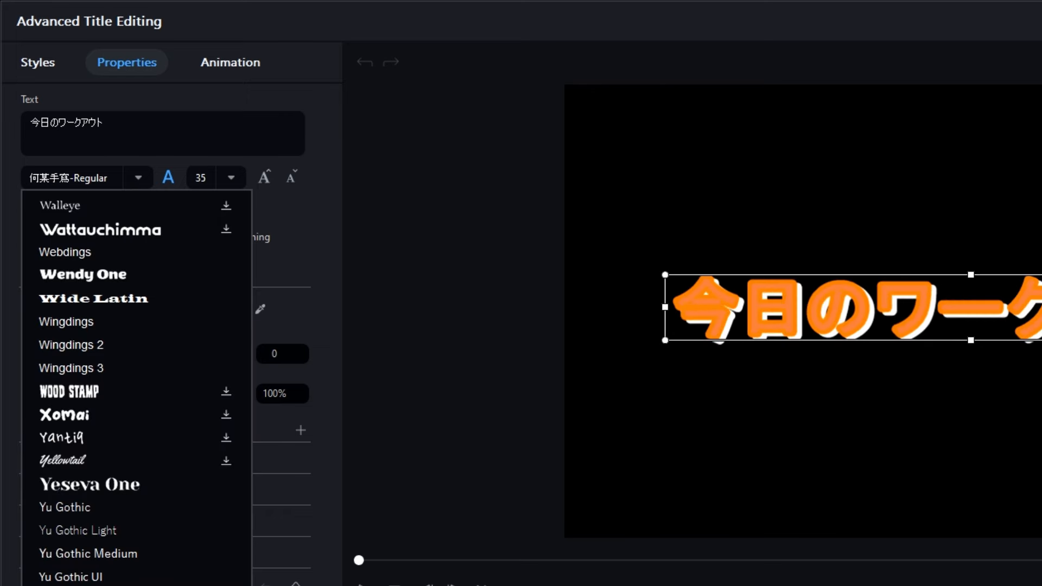
{"action": "left_click_drag", "start_coordinate": [245, 584], "coordinate": [240, 188]}
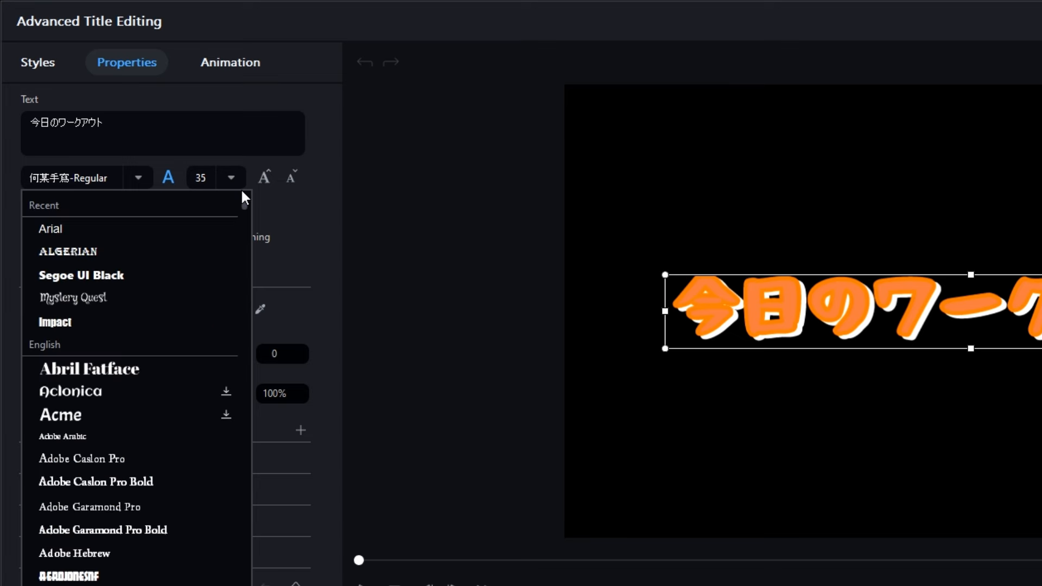
{"action": "left_click", "coordinate": [115, 229]}
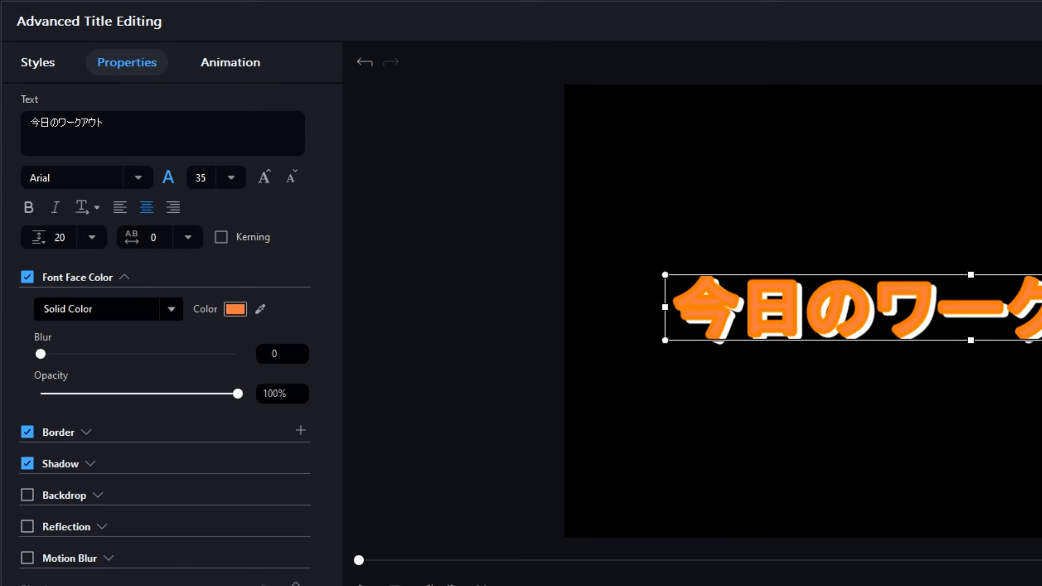
{"action": "left_click_drag", "start_coordinate": [158, 128], "coordinate": [12, 109]}
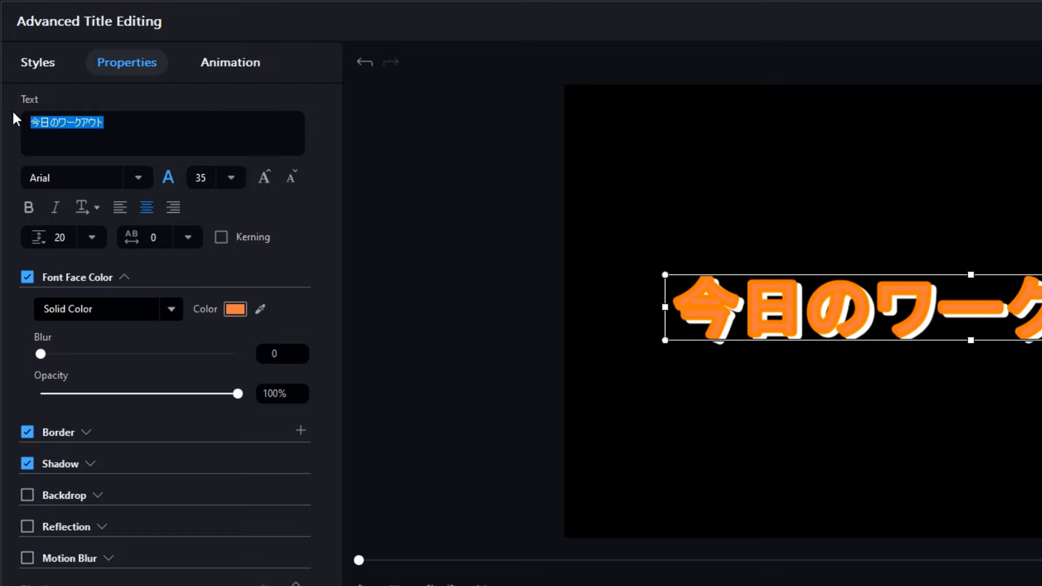
{"action": "type", "text": "TEST"}
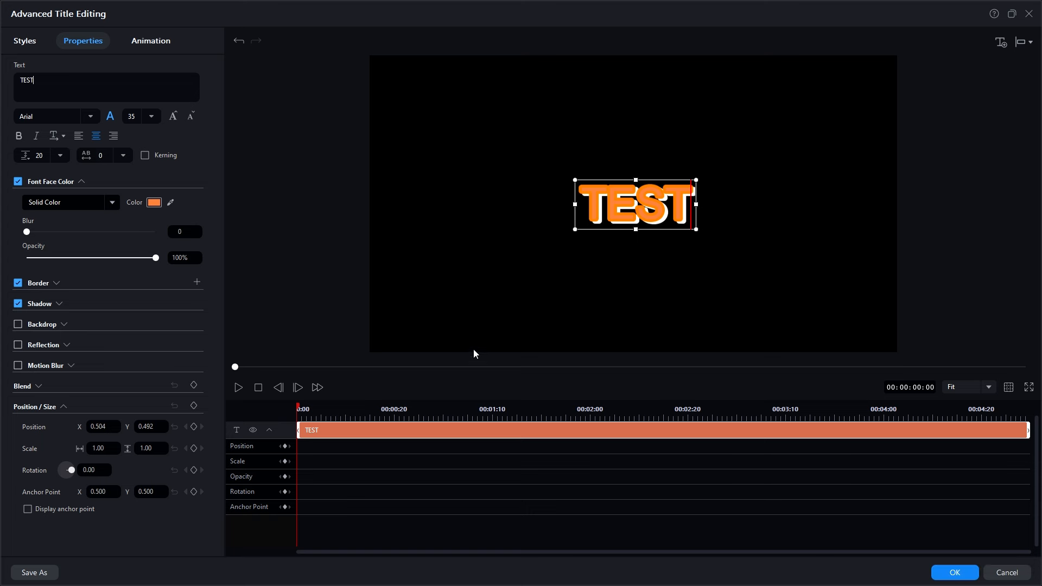
Save the edited title as a custom template named Orange Test and apply the edits to the timeline clip.
{"action": "left_click", "coordinate": [33, 572]}
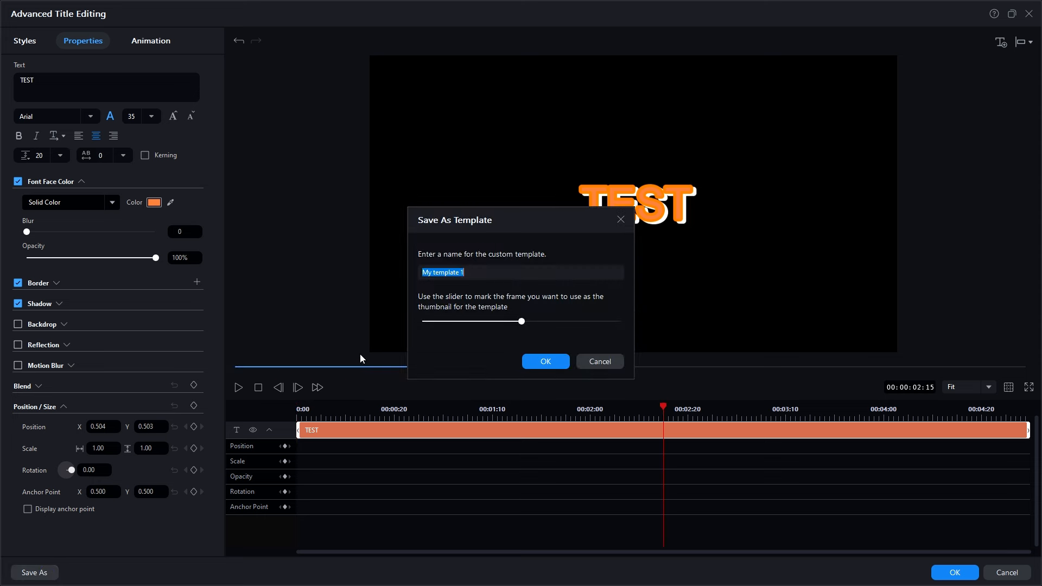
{"action": "type", "text": "Orange Test"}
{"action": "left_click", "coordinate": [559, 363]}
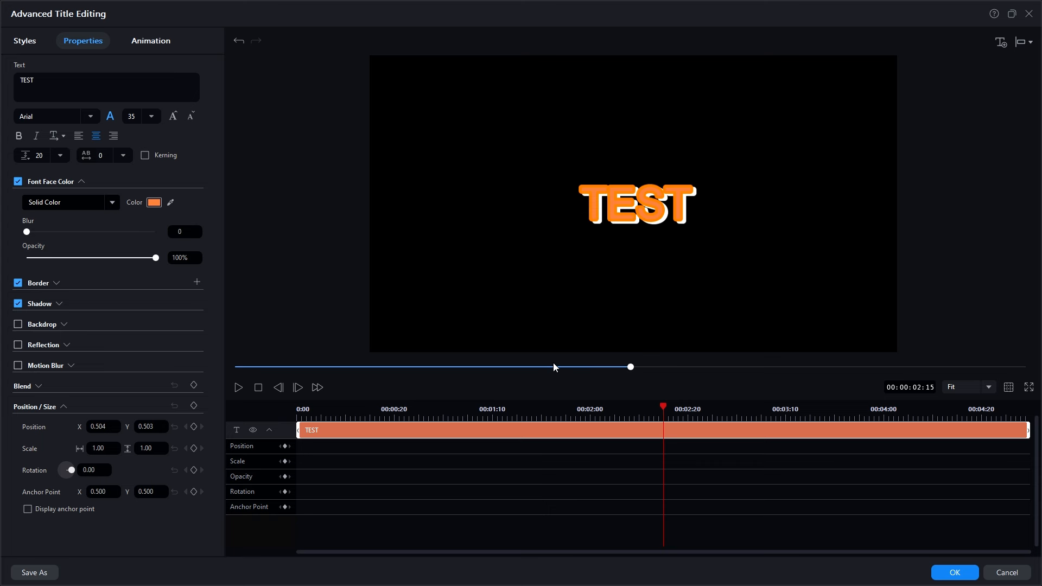
{"action": "left_click", "coordinate": [957, 573]}
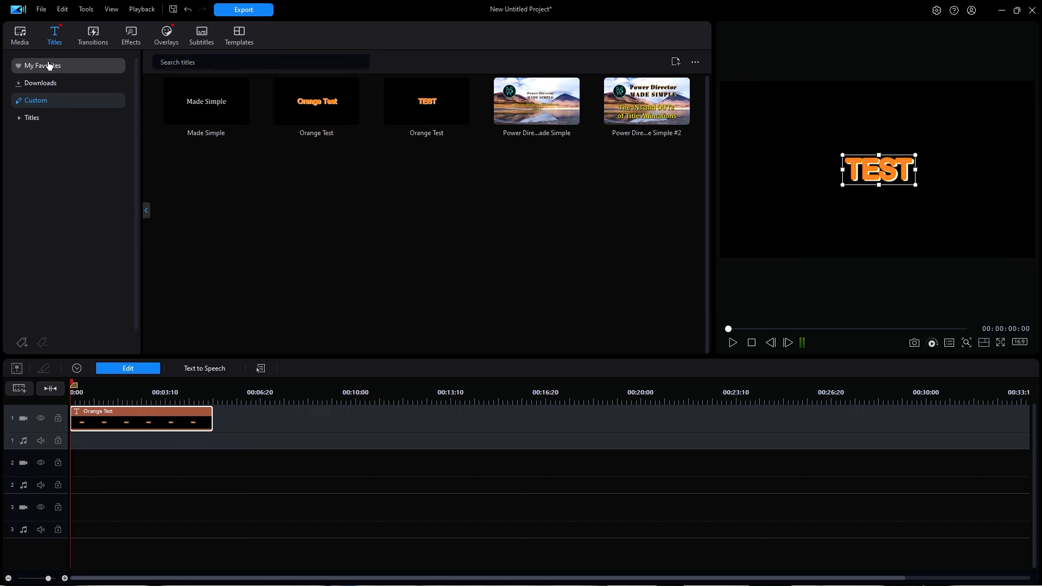
Examine which actions are offered for the Daily 08, Daily 12, Daily 06 and Daily 02 titles in the What's New category.
{"action": "left_click", "coordinate": [31, 117]}
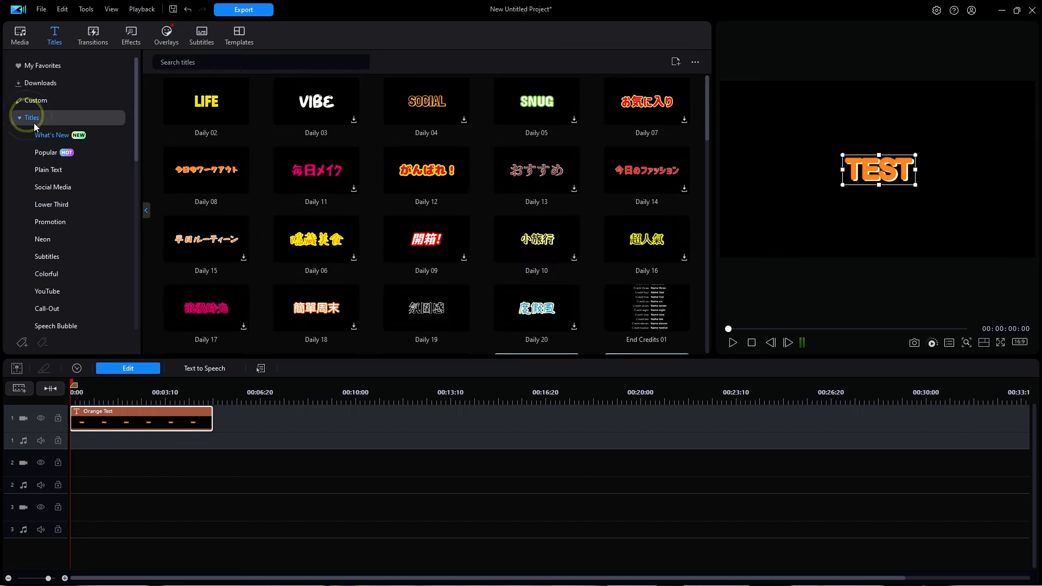
{"action": "left_click", "coordinate": [50, 140]}
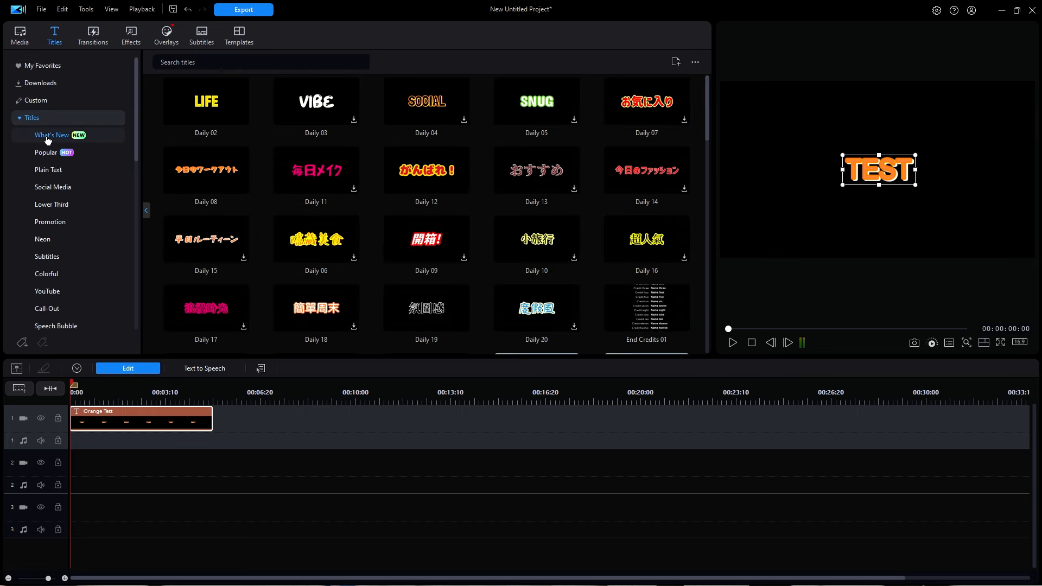
{"action": "right_click", "coordinate": [224, 177]}
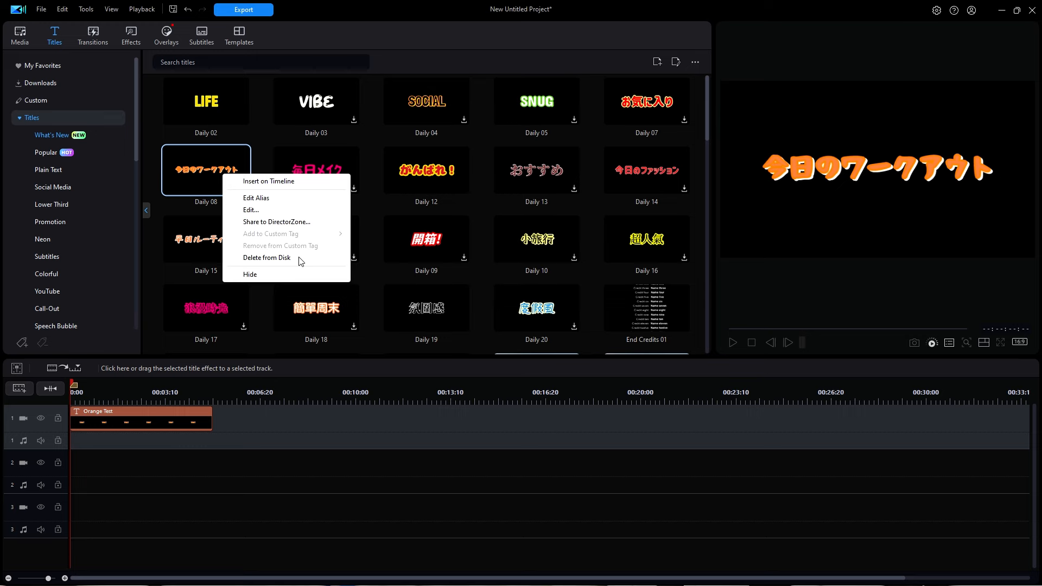
{"action": "right_click", "coordinate": [416, 173]}
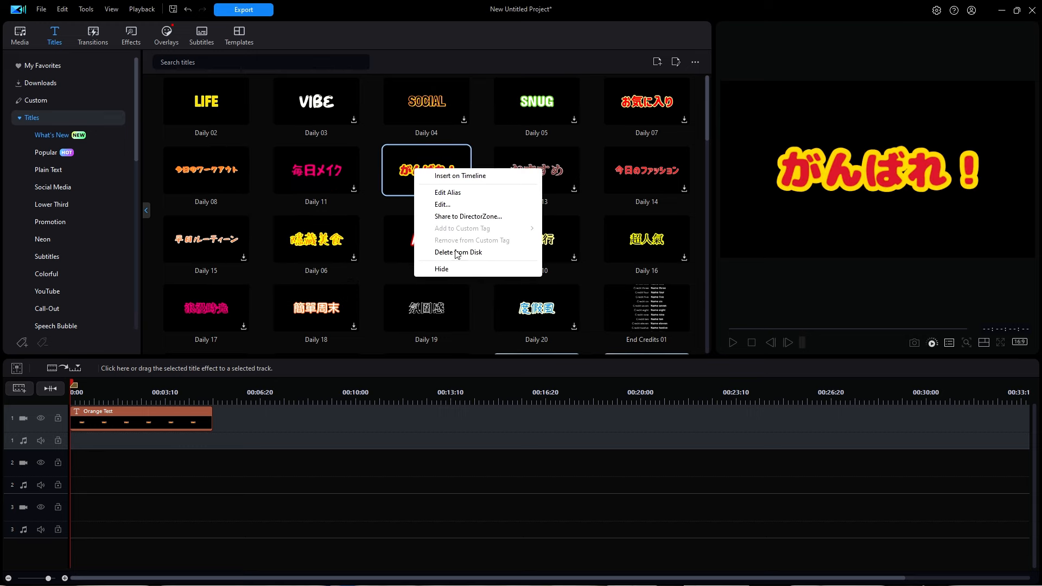
{"action": "right_click", "coordinate": [307, 239]}
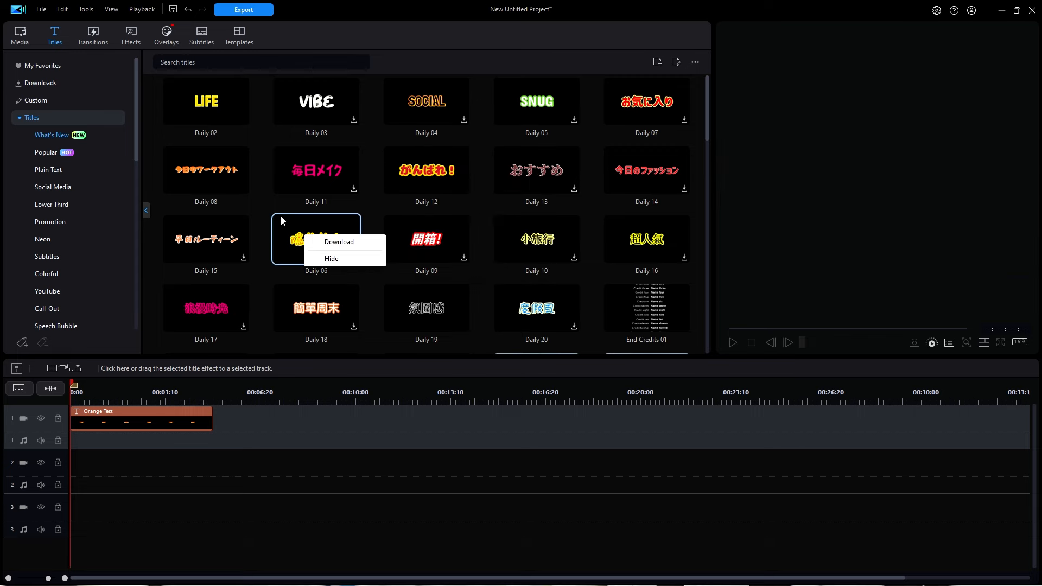
{"action": "right_click", "coordinate": [220, 103]}
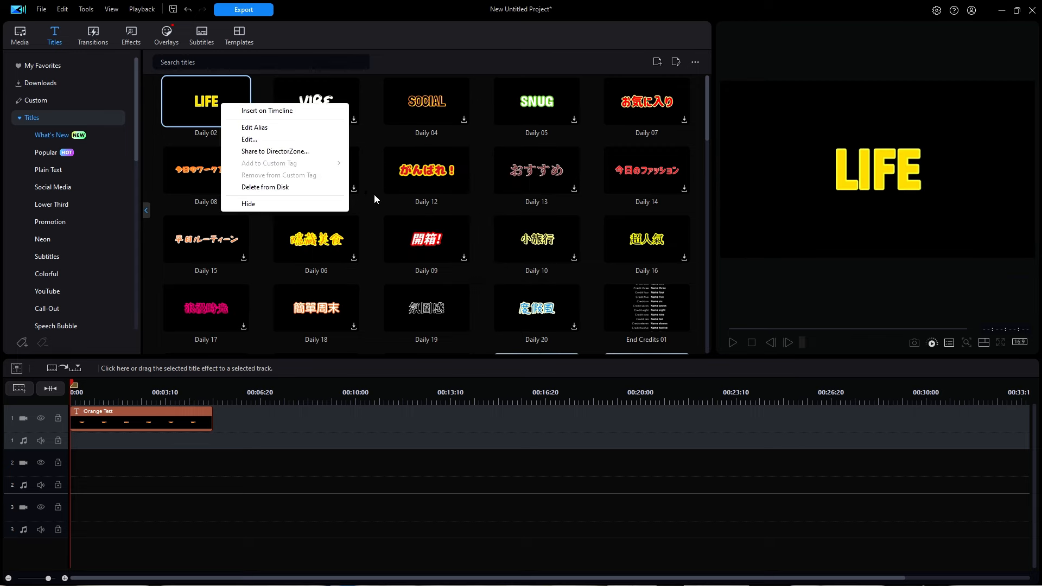
{"action": "left_click", "coordinate": [747, 294]}
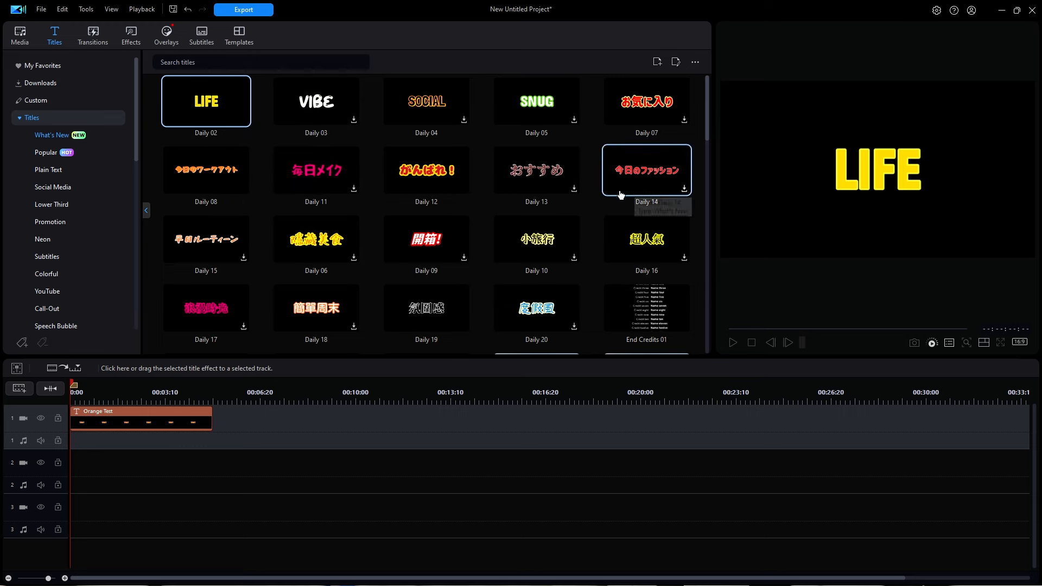
Preview the End Credits 01 and End Credits 05 titles in the What's New category.
{"action": "scroll", "coordinate": [500, 210], "scroll_direction": "down", "scroll_amount": 2}
{"action": "scroll", "coordinate": [500, 223], "scroll_direction": "up", "scroll_amount": 2}
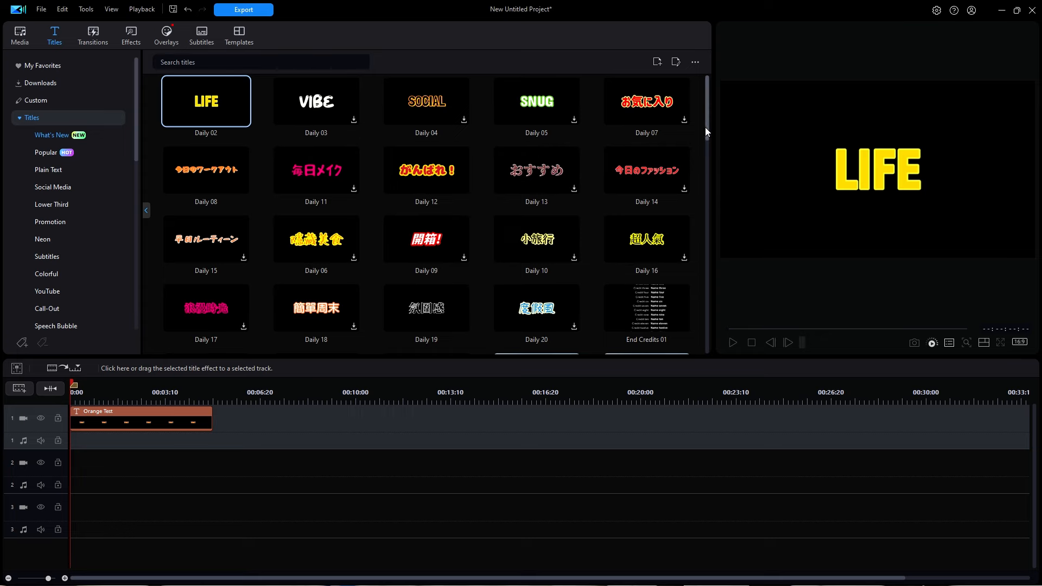
{"action": "left_click_drag", "start_coordinate": [708, 120], "coordinate": [706, 158]}
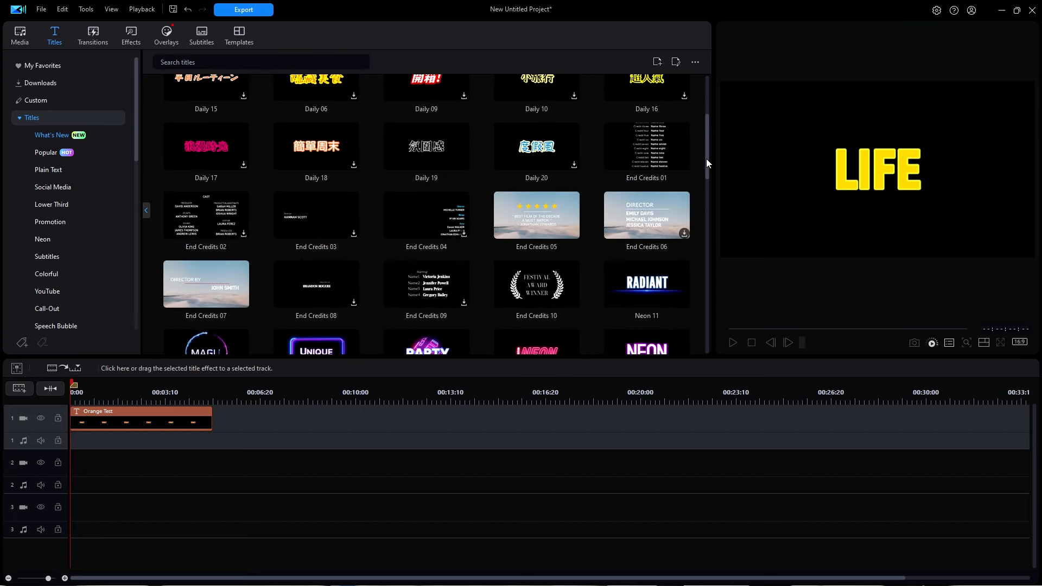
{"action": "left_click", "coordinate": [646, 161]}
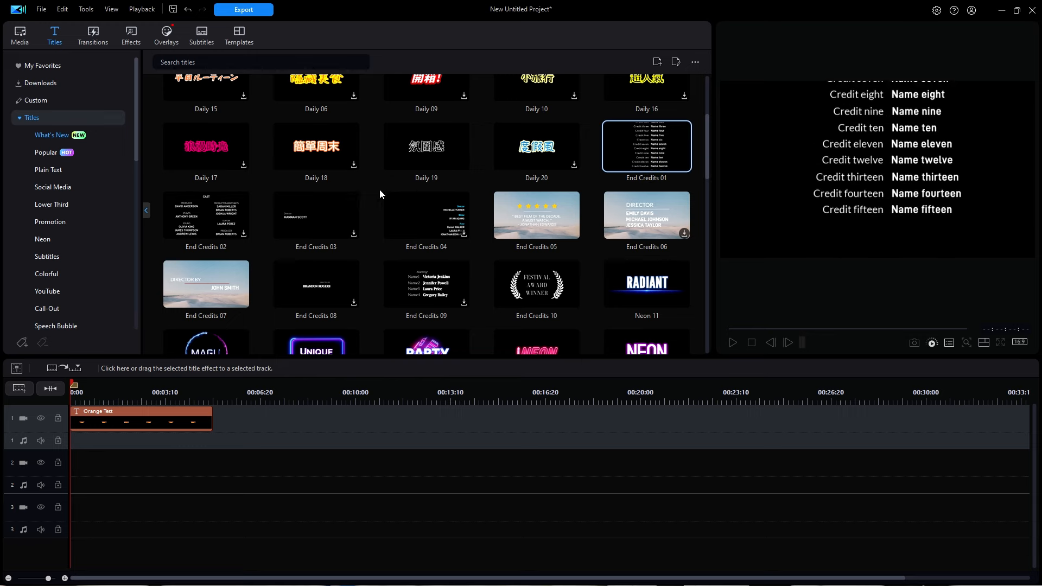
{"action": "left_click", "coordinate": [545, 227]}
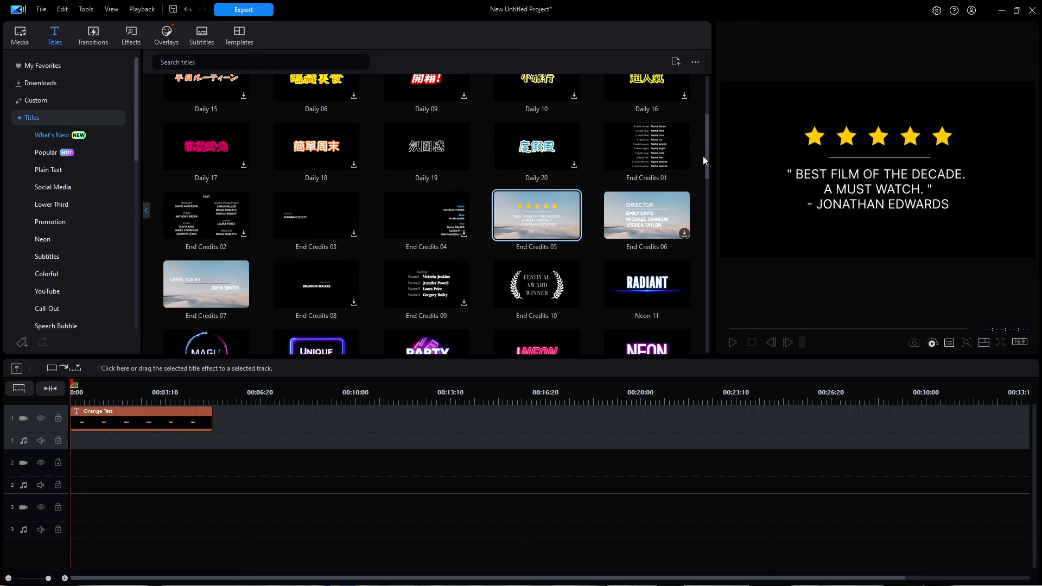
{"action": "left_click_drag", "start_coordinate": [708, 149], "coordinate": [708, 167]}
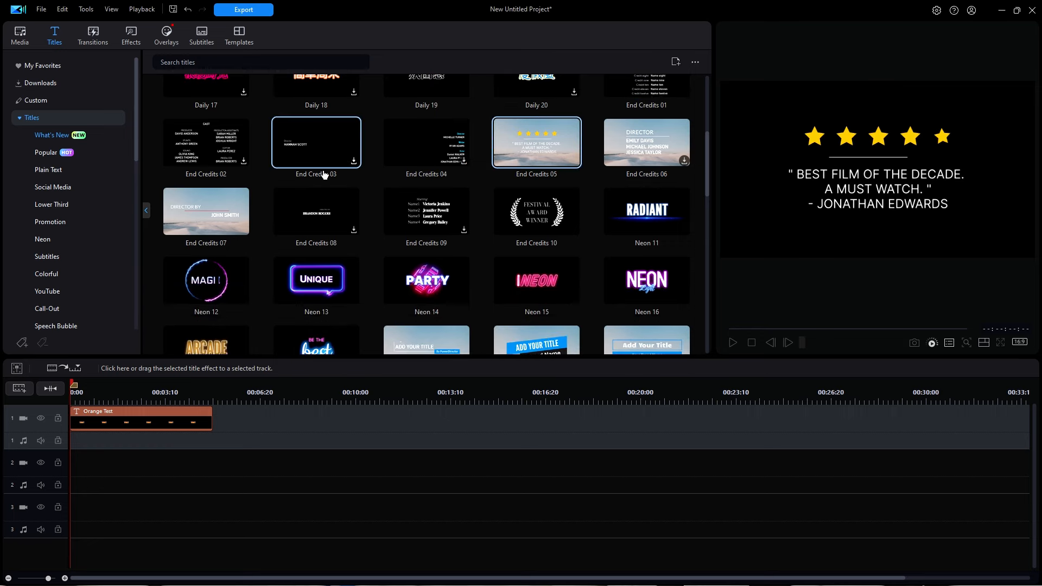
Preview the Ending Credits 001 title in the Credits/Scroll category.
{"action": "left_click_drag", "start_coordinate": [135, 145], "coordinate": [132, 243]}
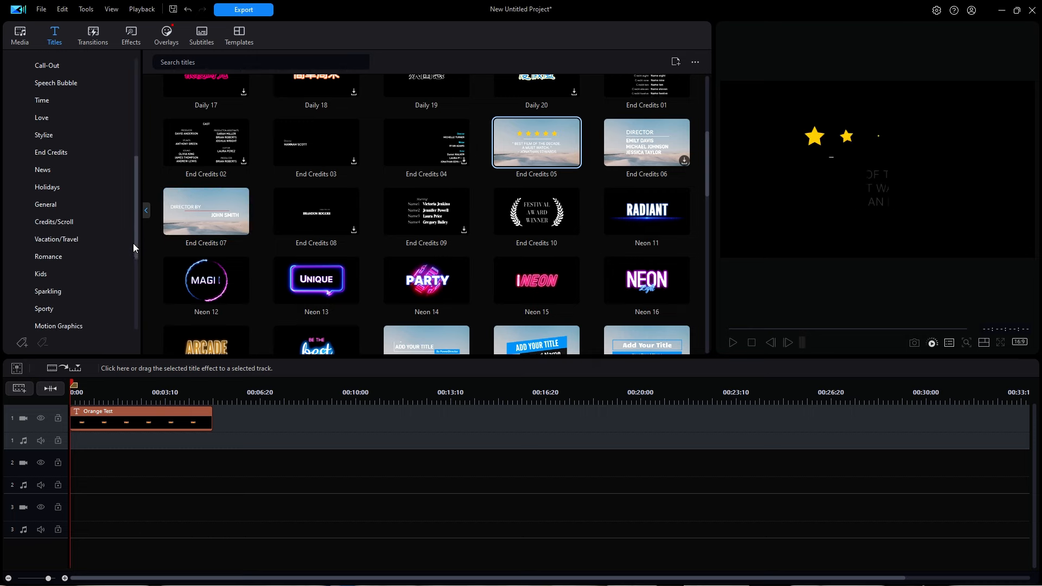
{"action": "left_click", "coordinate": [65, 226]}
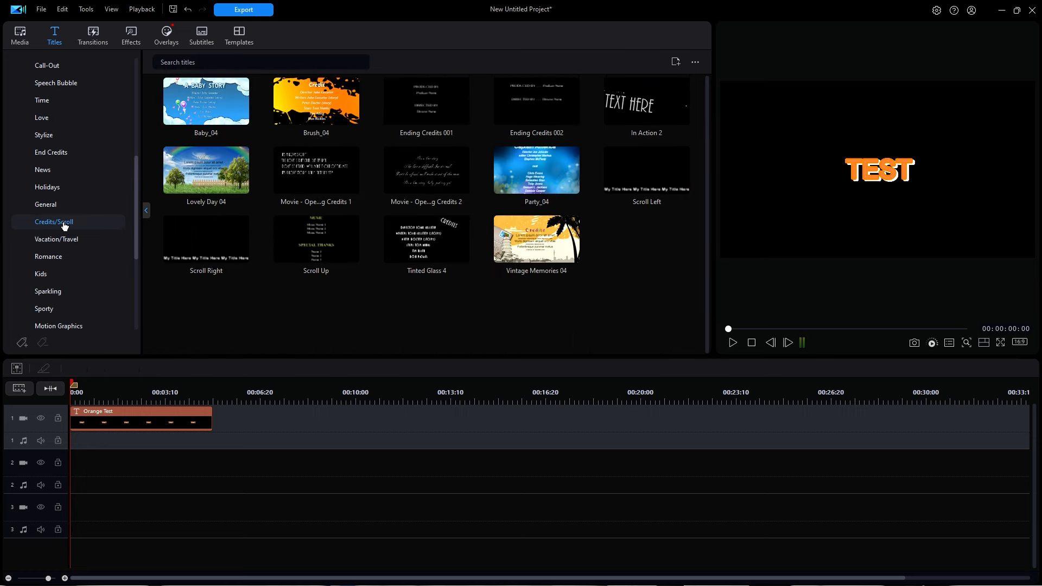
{"action": "left_click", "coordinate": [428, 105]}
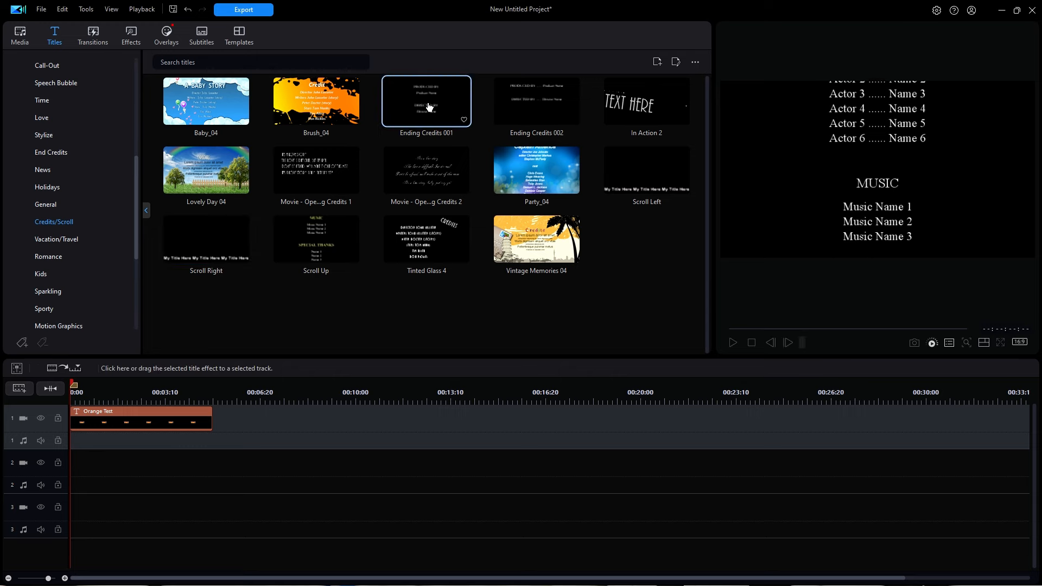
Look over the new neon titles in What's New and preview Neon 08 in the Neon category.
{"action": "left_click", "coordinate": [135, 222]}
{"action": "left_click_drag", "start_coordinate": [135, 222], "coordinate": [145, 128]}
{"action": "left_click", "coordinate": [54, 139]}
{"action": "left_click", "coordinate": [705, 124]}
{"action": "left_click_drag", "start_coordinate": [705, 124], "coordinate": [706, 195]}
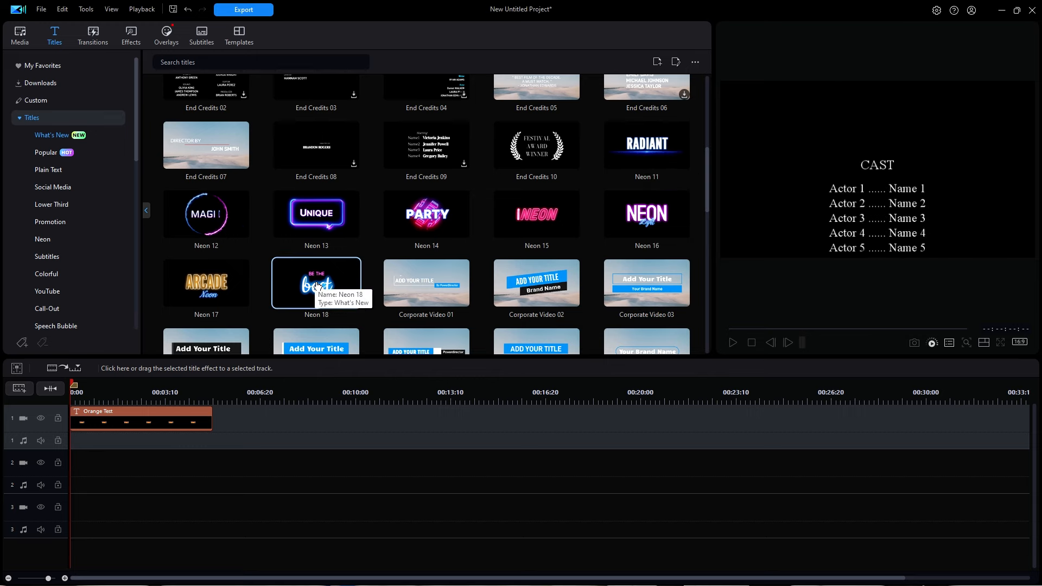
{"action": "left_click", "coordinate": [43, 239]}
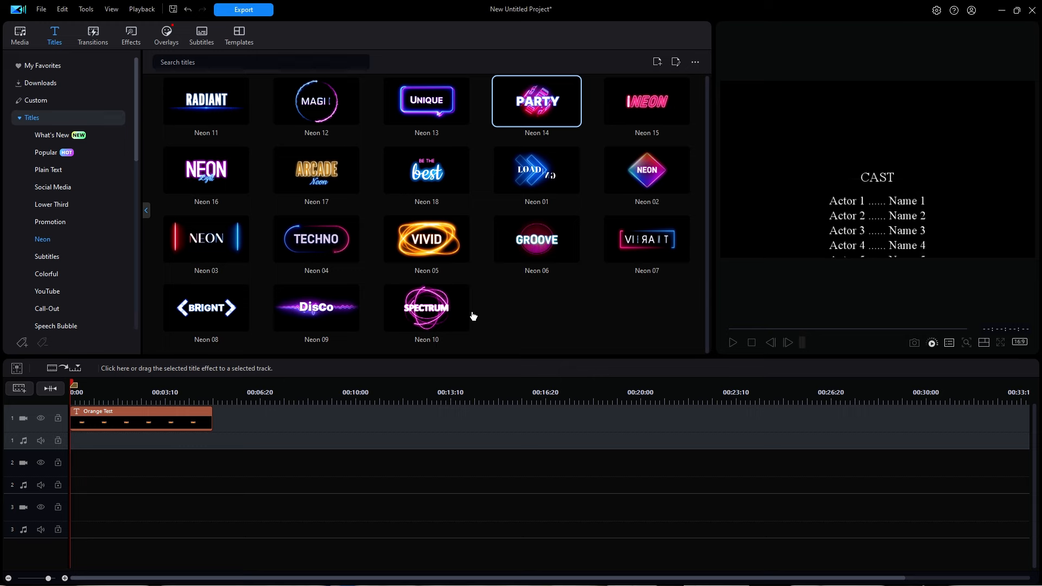
{"action": "left_click", "coordinate": [212, 311]}
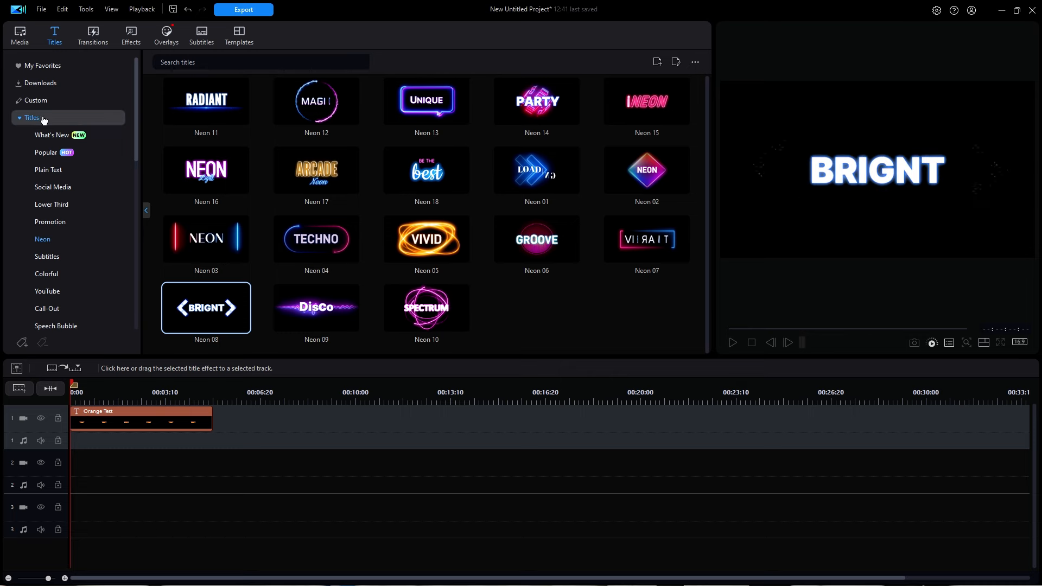
Look through the What's New content of the transitions, video effects and sticker overlays libraries.
{"action": "left_click", "coordinate": [95, 37]}
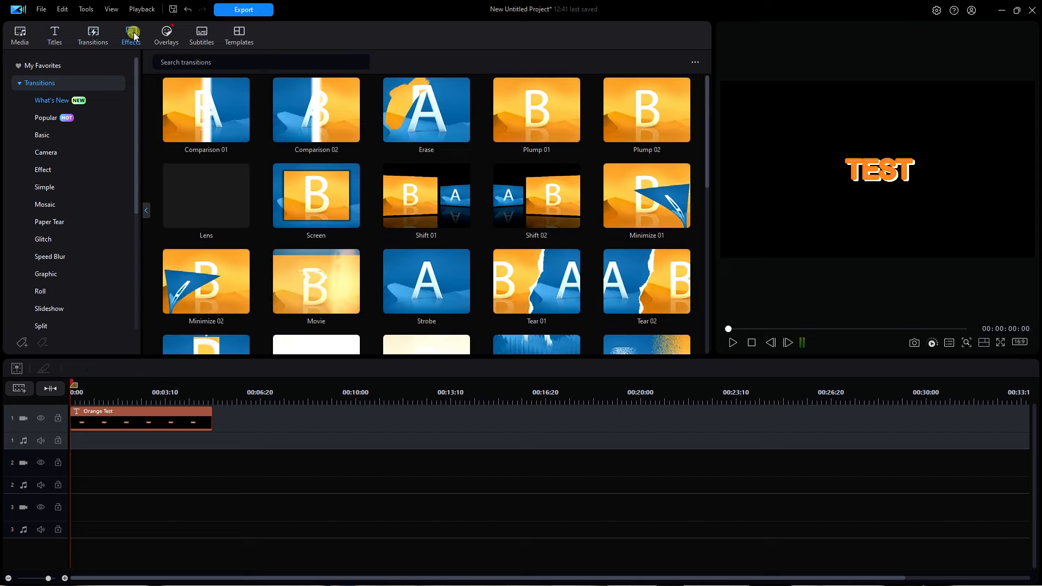
{"action": "left_click", "coordinate": [134, 36]}
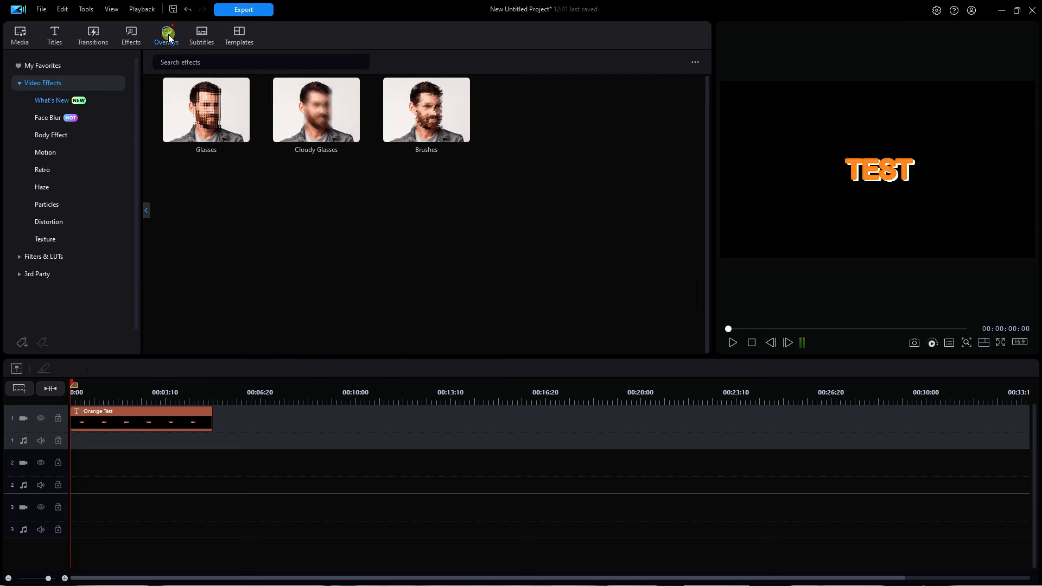
{"action": "left_click", "coordinate": [168, 37]}
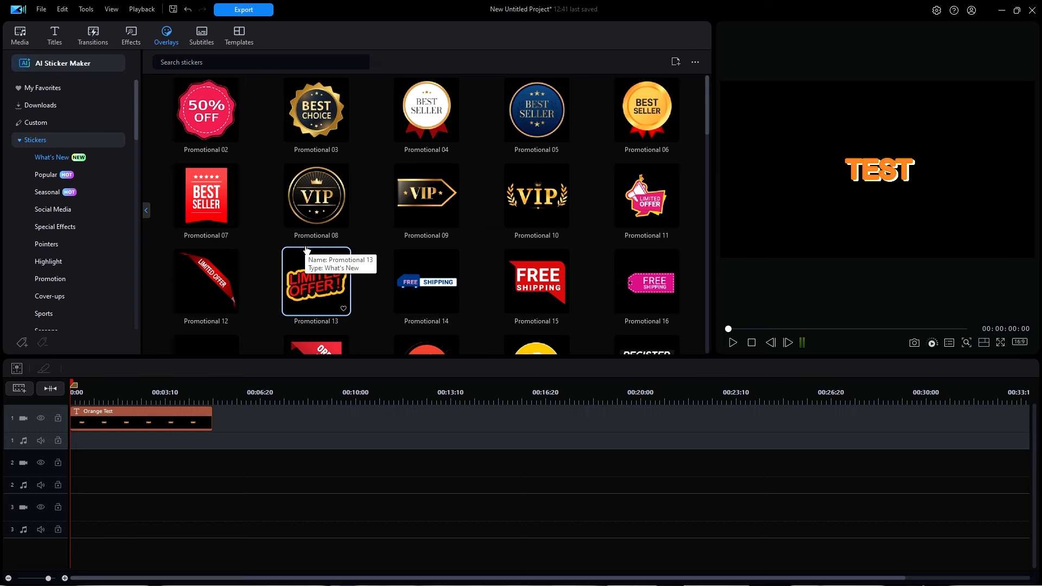
Inspect the project's video export settings, including the bit rate value, and close them without exporting.
{"action": "left_click", "coordinate": [261, 12]}
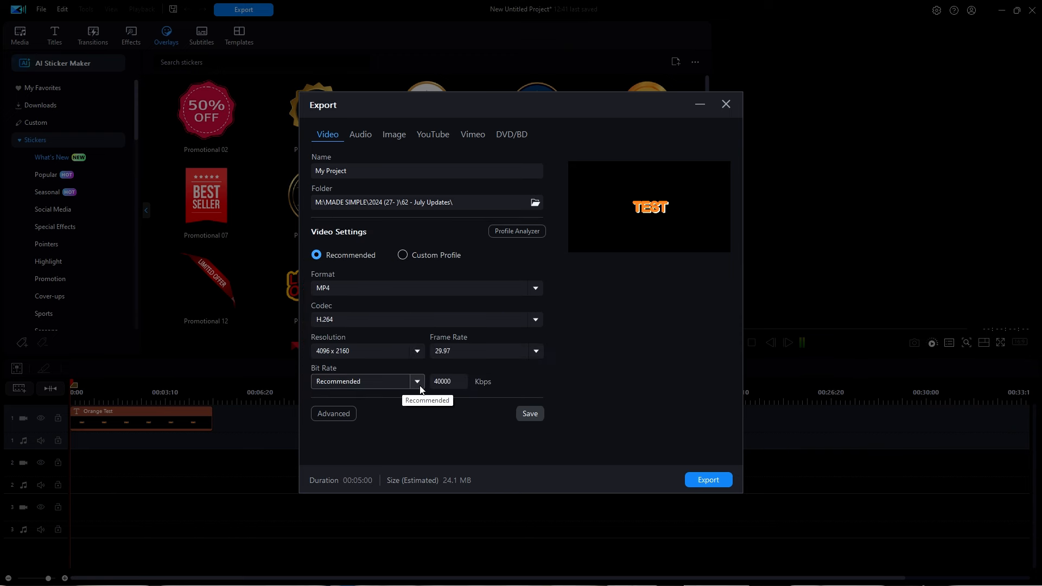
{"action": "double_click", "coordinate": [461, 381]}
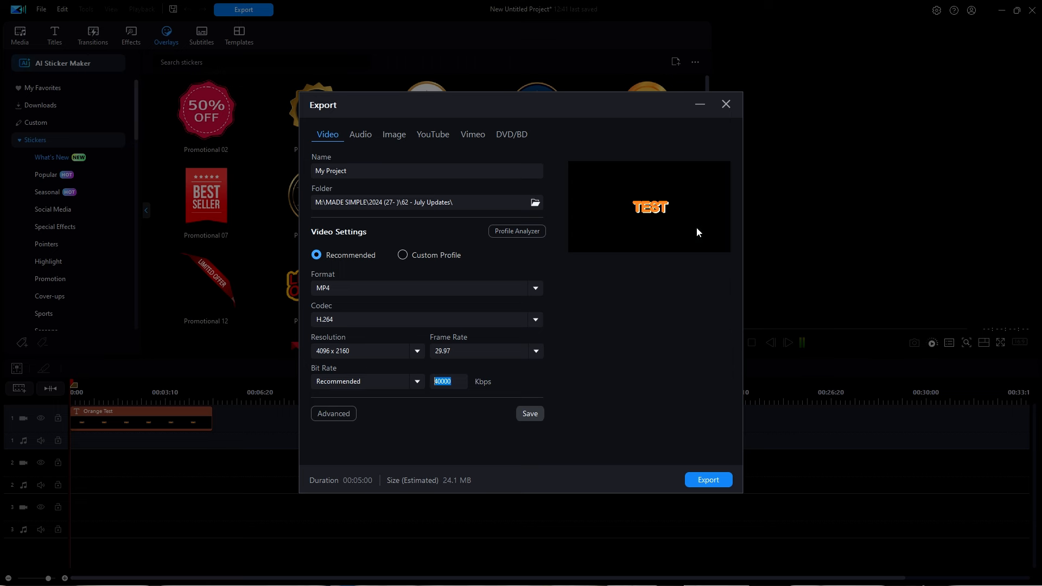
{"action": "left_click", "coordinate": [727, 105]}
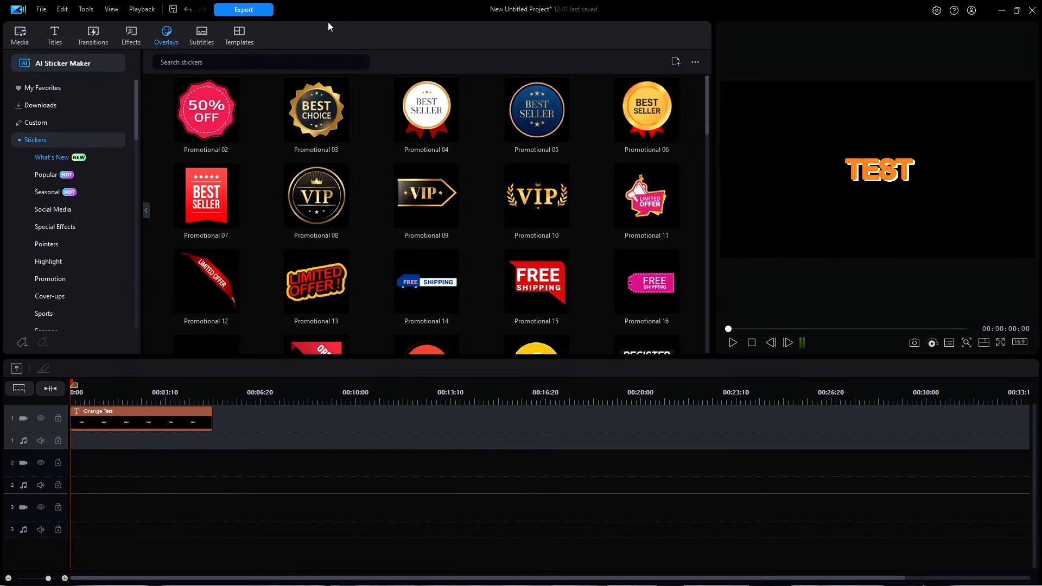
Return to the What's New category of the title library.
{"action": "left_click", "coordinate": [55, 33]}
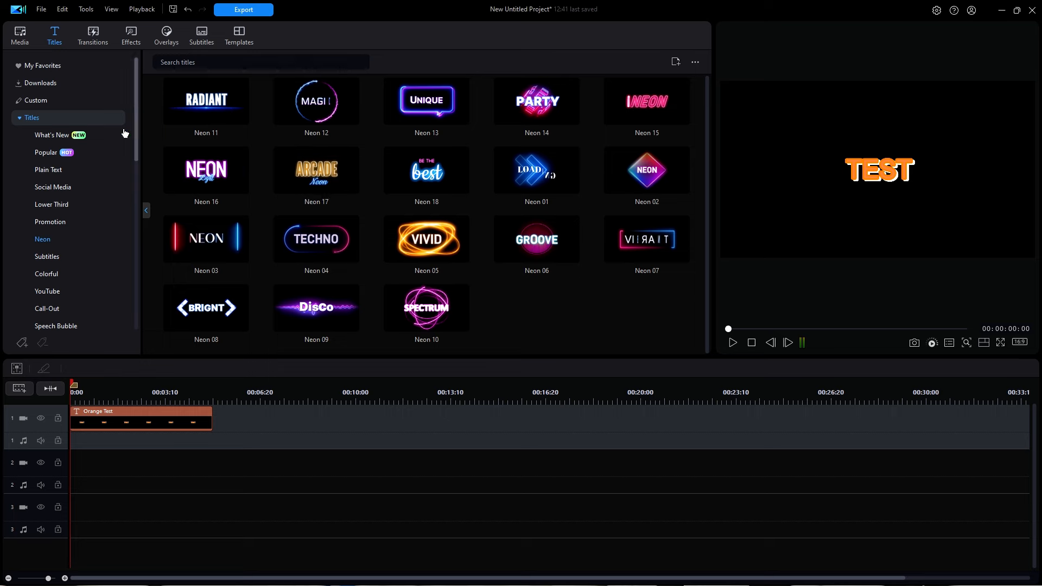
{"action": "left_click", "coordinate": [54, 139]}
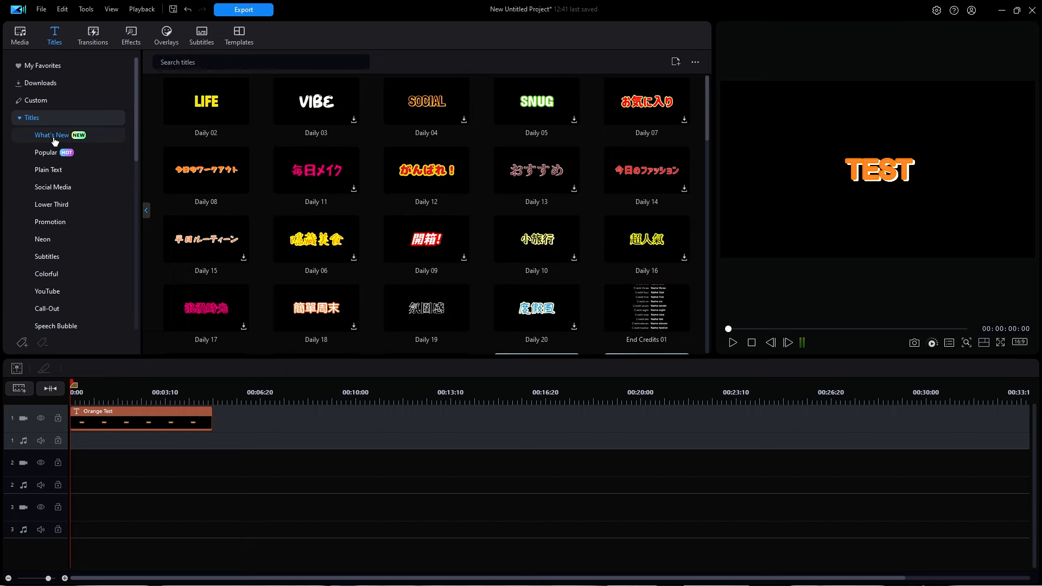